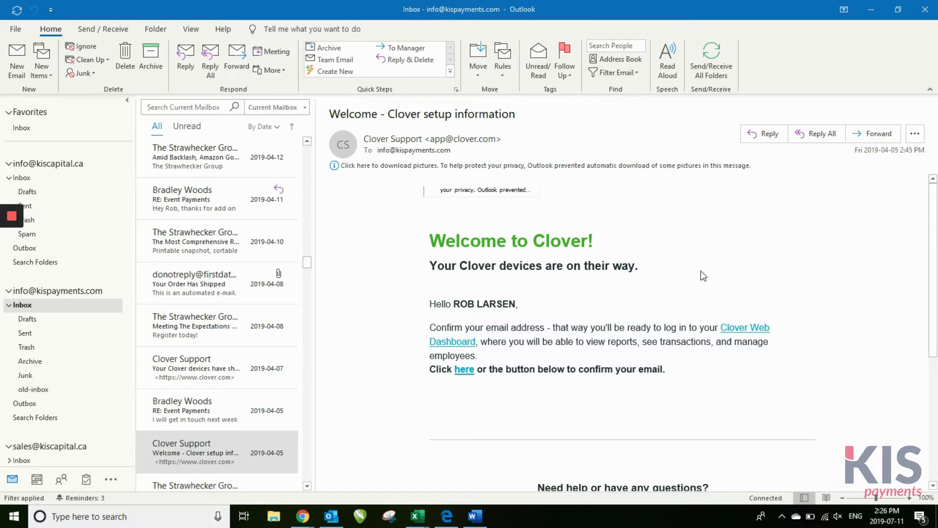
Step: Download the blocked pictures in the Clover welcome email so the Clover logo displays
left_click(649, 166)
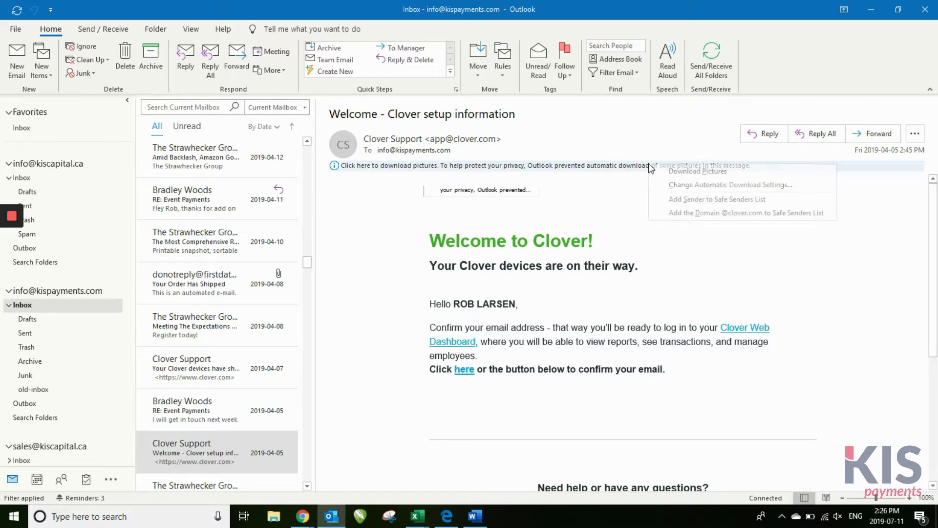
left_click(689, 175)
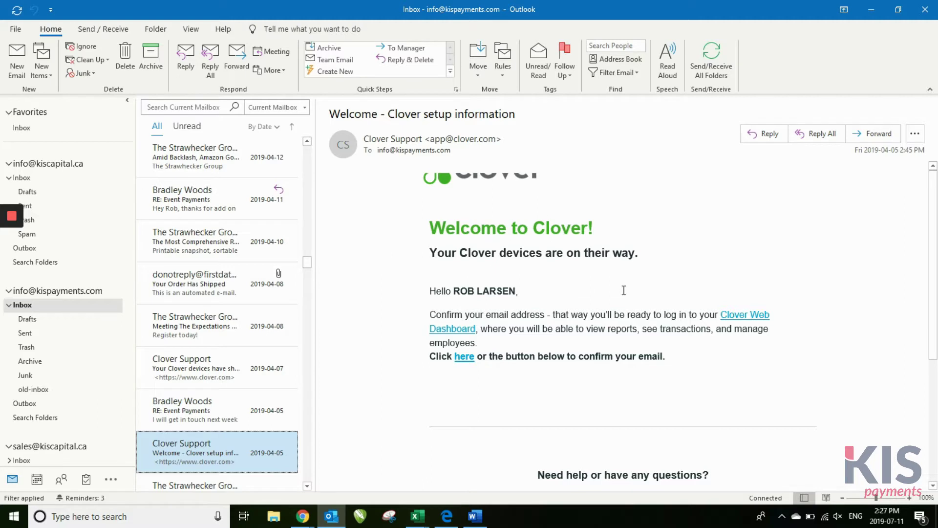
left_click(698, 237)
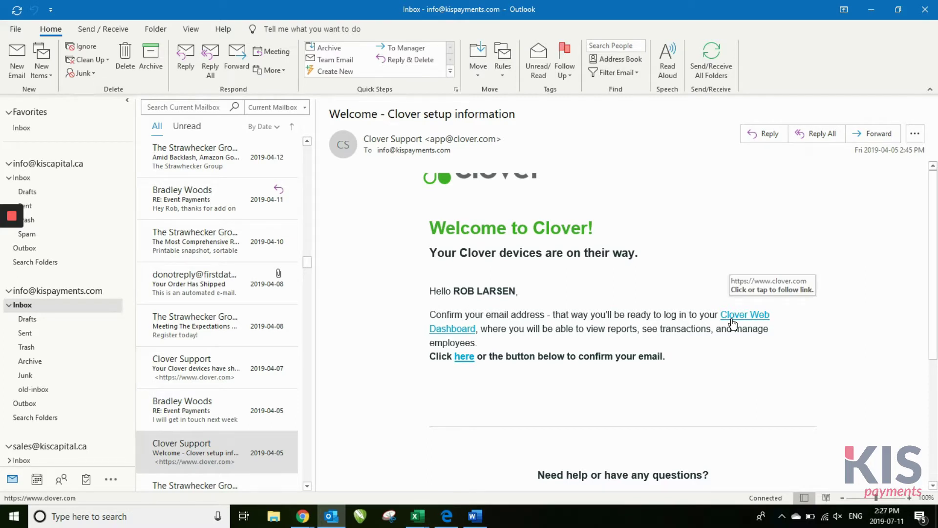
Step: Follow the email's 'here' confirmation link, close the duplicate dashboard tab, and minimize Chrome
left_click(464, 357)
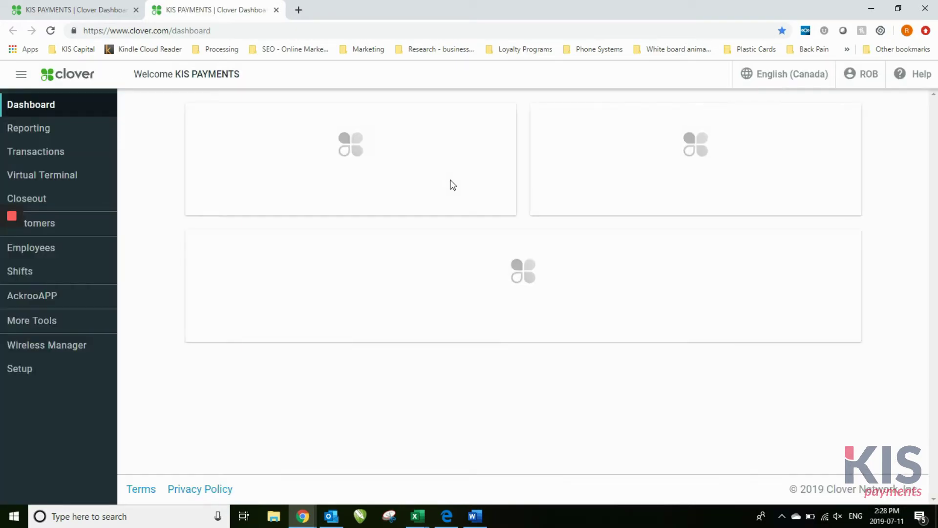
left_click(277, 10)
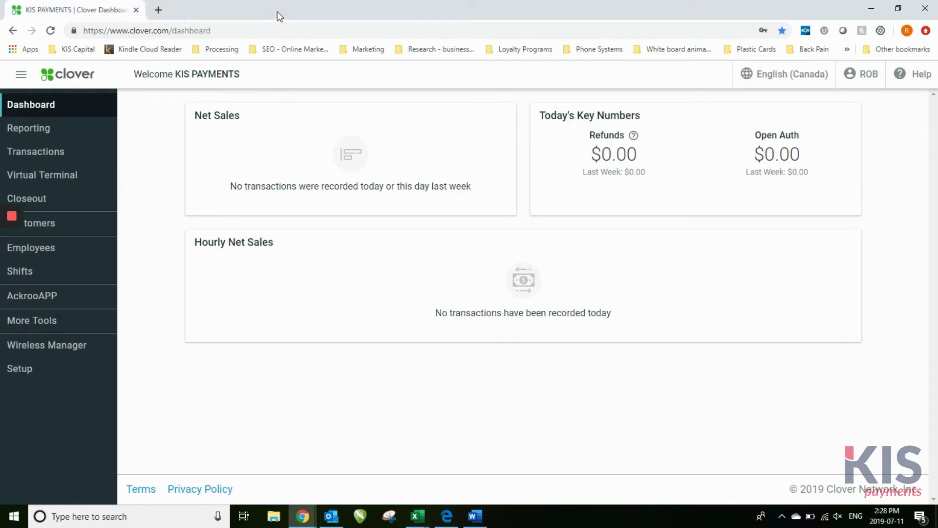
left_click(871, 7)
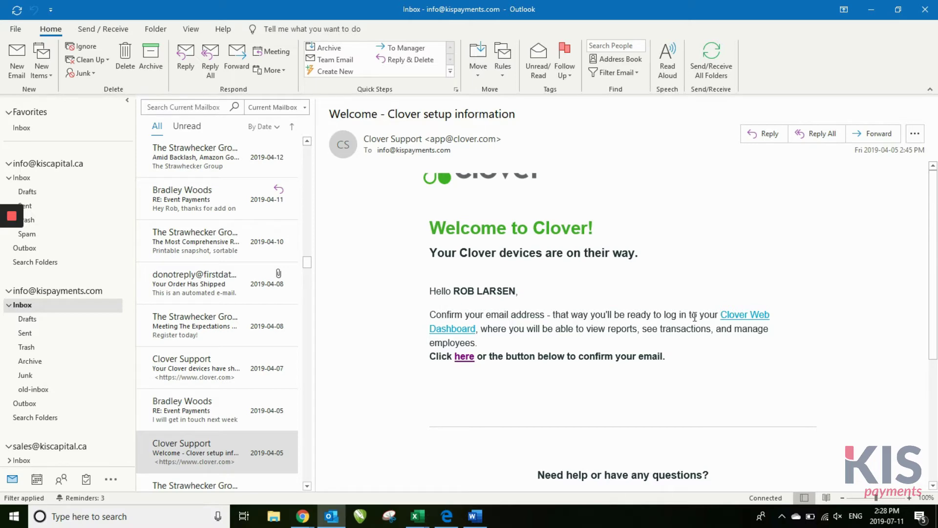
Step: Open the email's 'Clover Web Dashboard' hyperlink to load the Clover Canada homepage
left_click(739, 318)
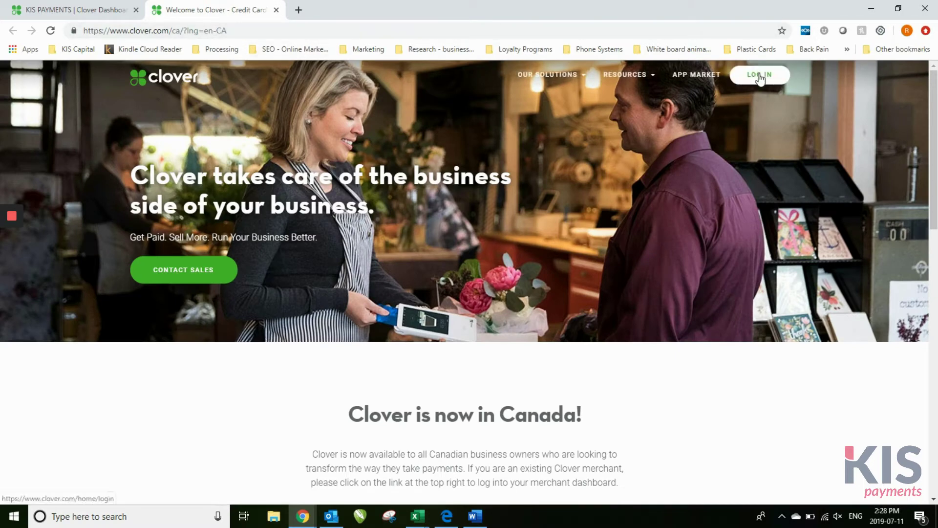
Step: Close the 'Welcome to Clover' tab and open Reporting's Sales Overview for Jul 11, 2019
left_click(276, 10)
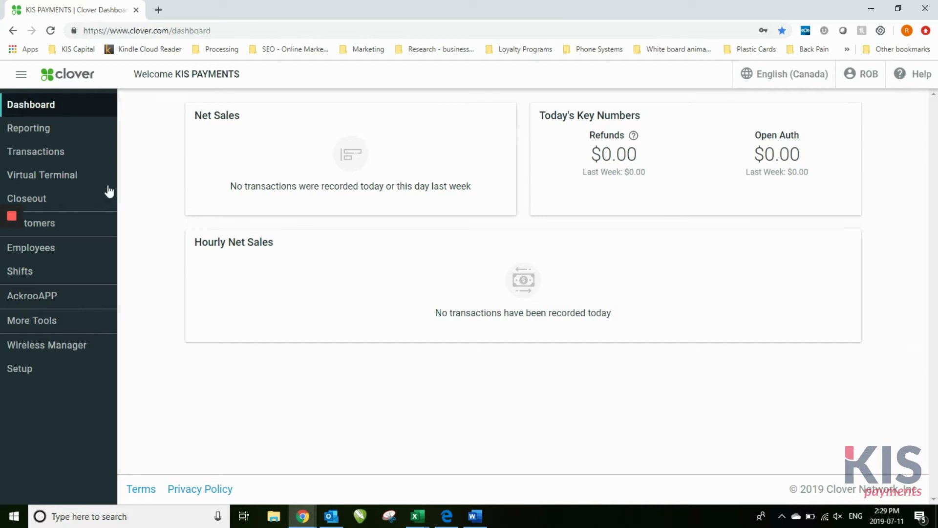
mouse_move(11, 246)
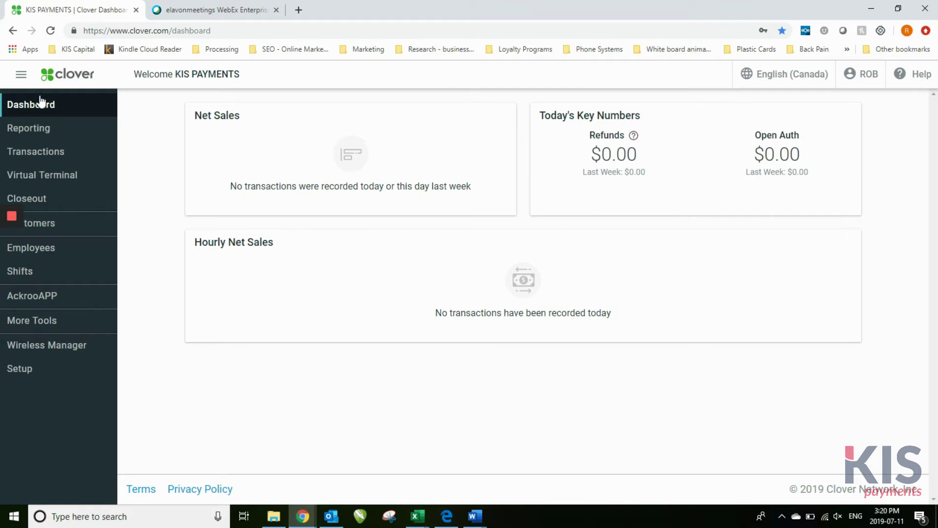
left_click(32, 131)
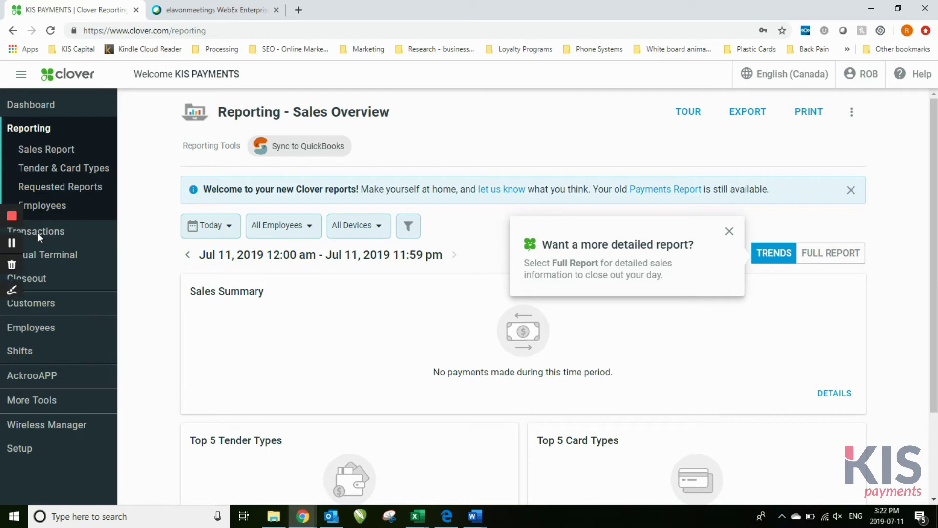
Step: Switch from the Reporting section to the Transactions section
left_click(80, 238)
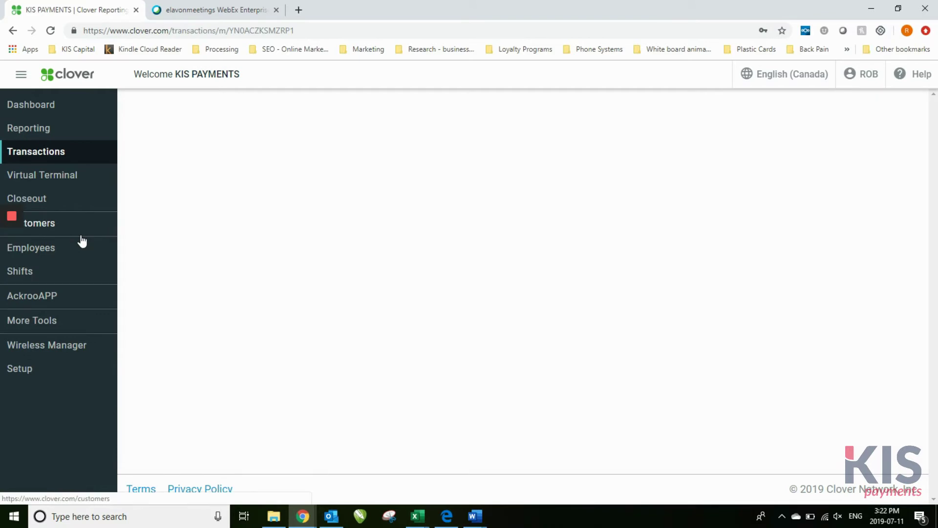
Step: List Transactions payments filtered to the Last 30 days date range
left_click(54, 155)
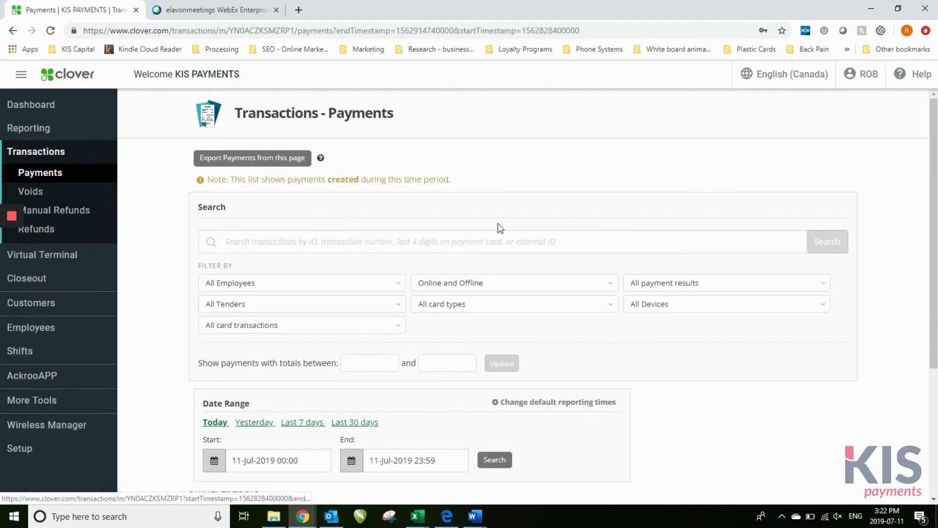
scroll(499, 226, "down", 3)
scroll(528, 296, "down", 1)
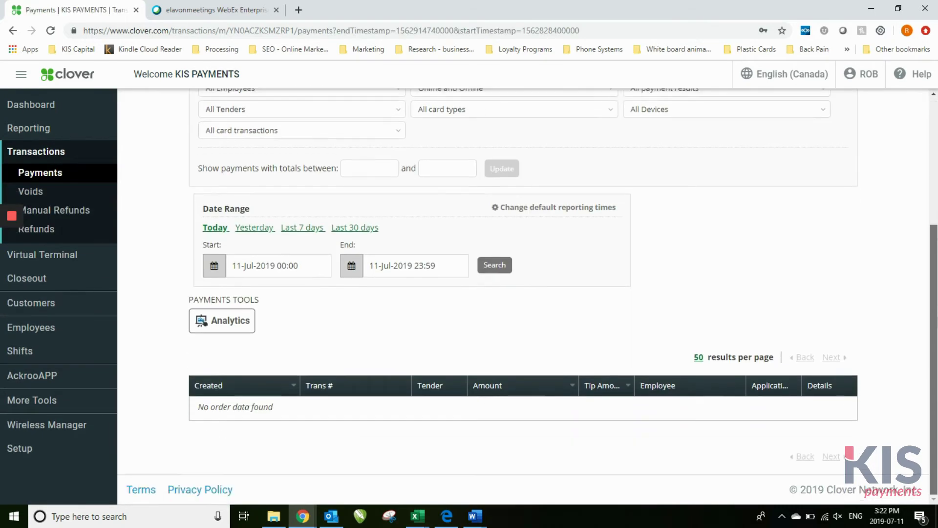
scroll(392, 325, "up", 2)
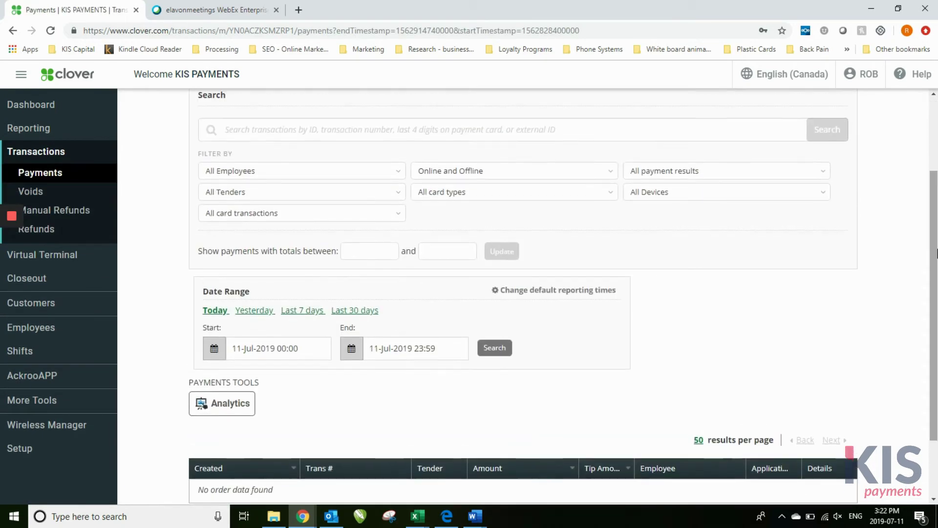
left_click(369, 313)
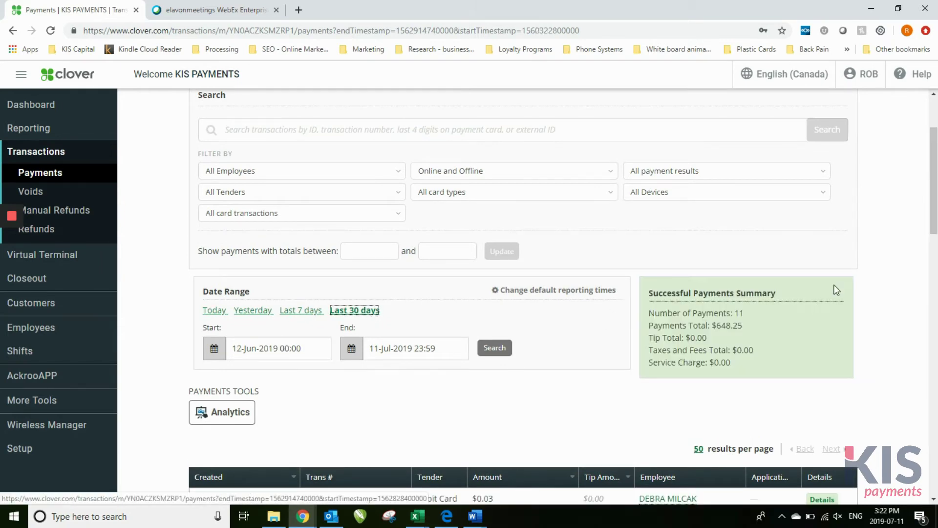
Step: Open details of the $150.00 credit card payment from 17-Jun-2019 13:04, then return to Reporting
left_click_drag(931, 165, 931, 259)
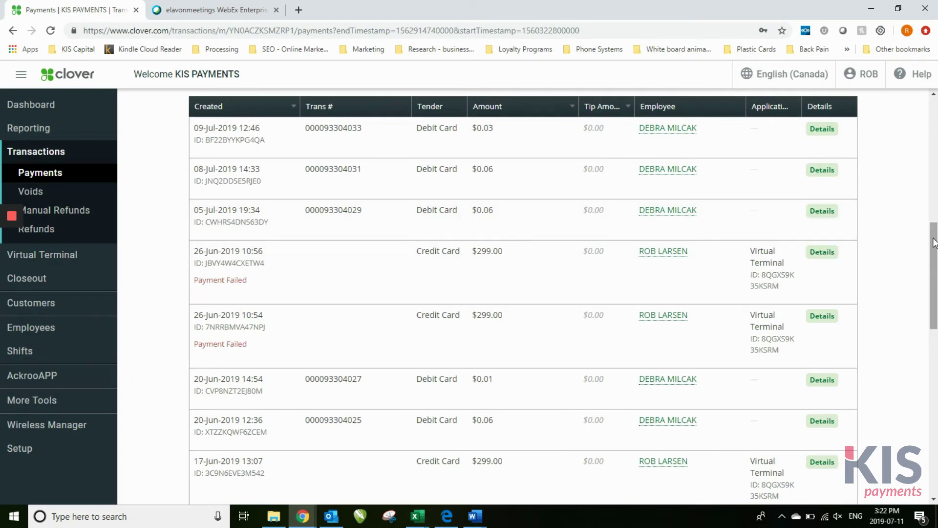
left_click_drag(933, 244, 936, 310)
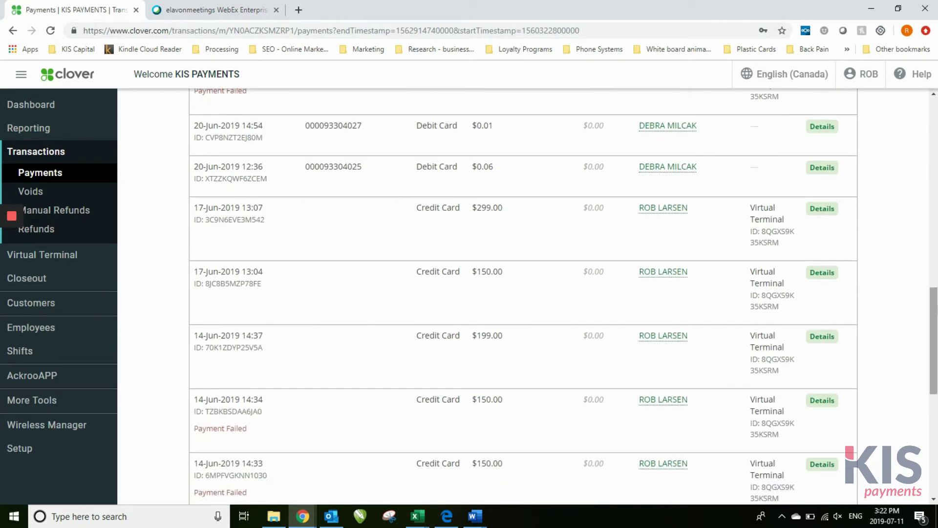
left_click(823, 273)
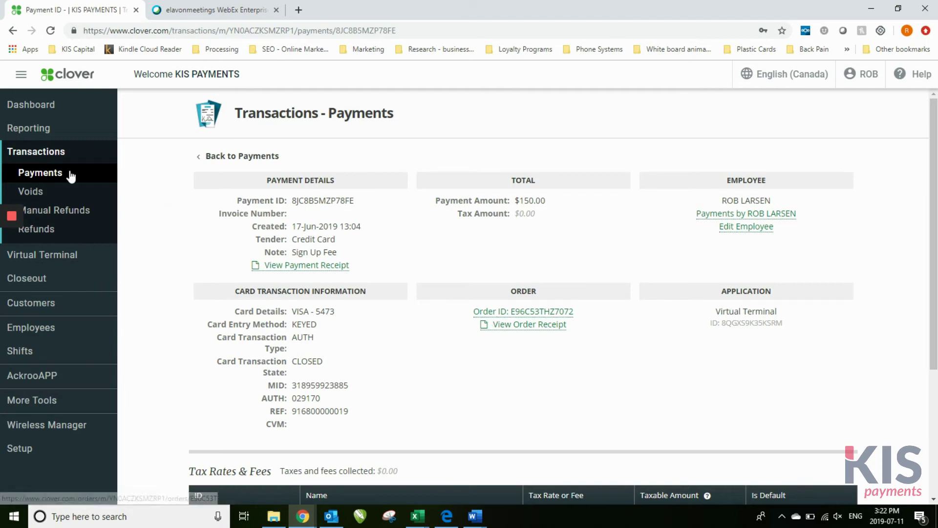
left_click(31, 131)
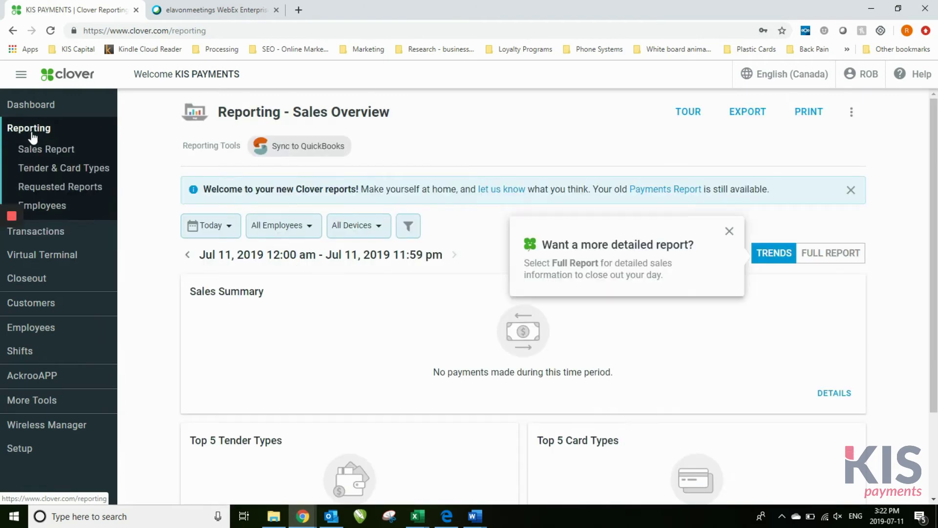
Step: Set the Sales Overview to Last 30 Days (Jun 12 – Jul 11, 2019) and open the full Sales Report
key("alt+Left")
left_click(18, 128)
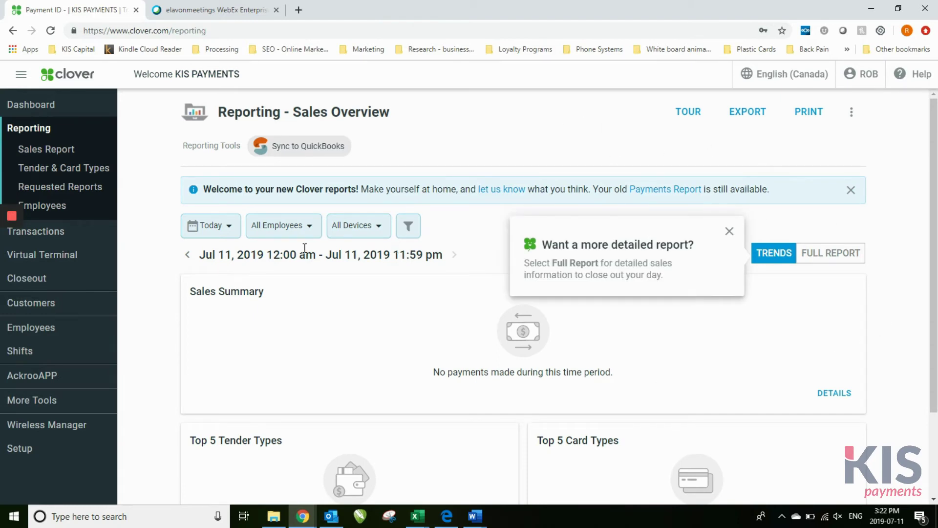
left_click(229, 226)
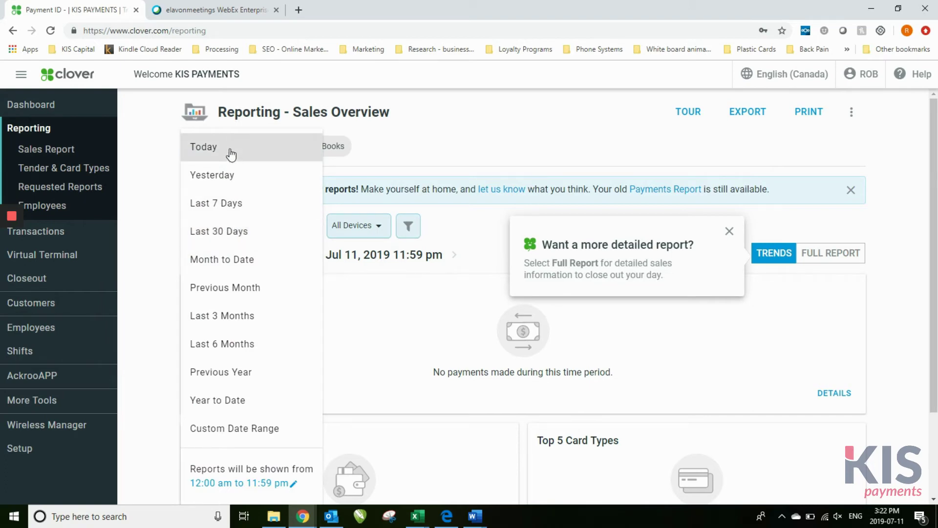
left_click(242, 231)
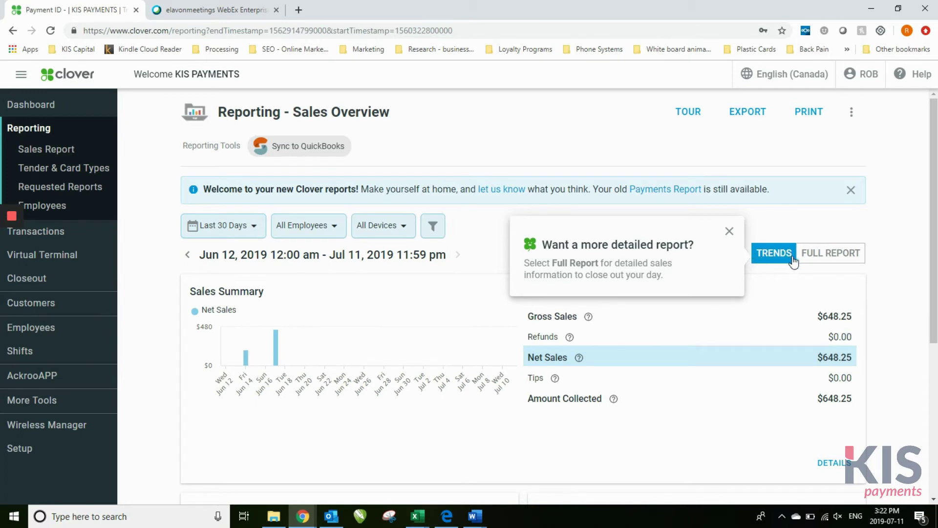
left_click(848, 263)
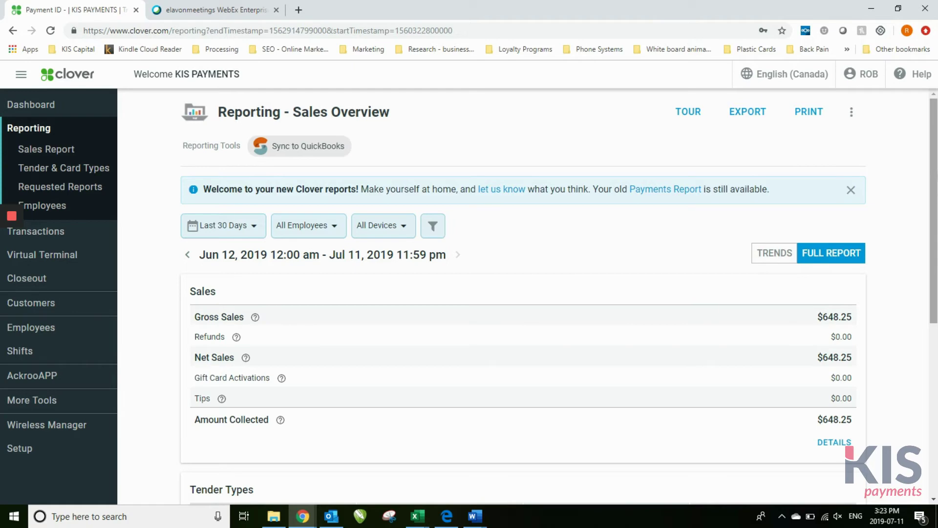
scroll(846, 322, "down", 1)
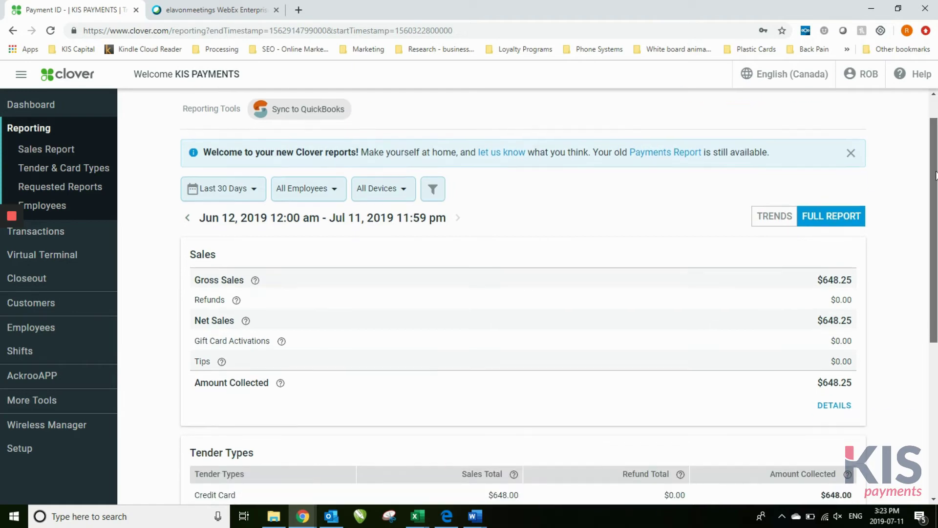
left_click(835, 405)
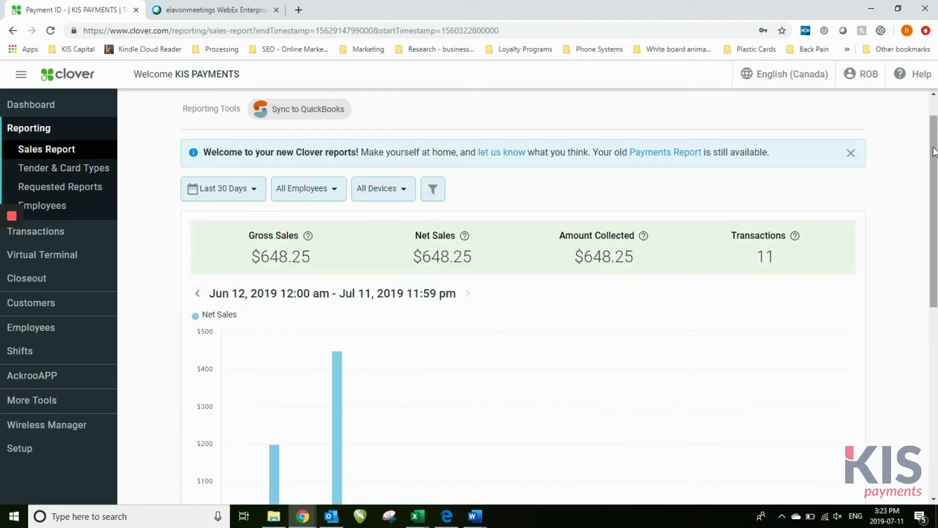
Step: Tick Show Details on the 30-day Sales Report to display the per-day sales breakdown
left_click_drag(933, 152, 932, 381)
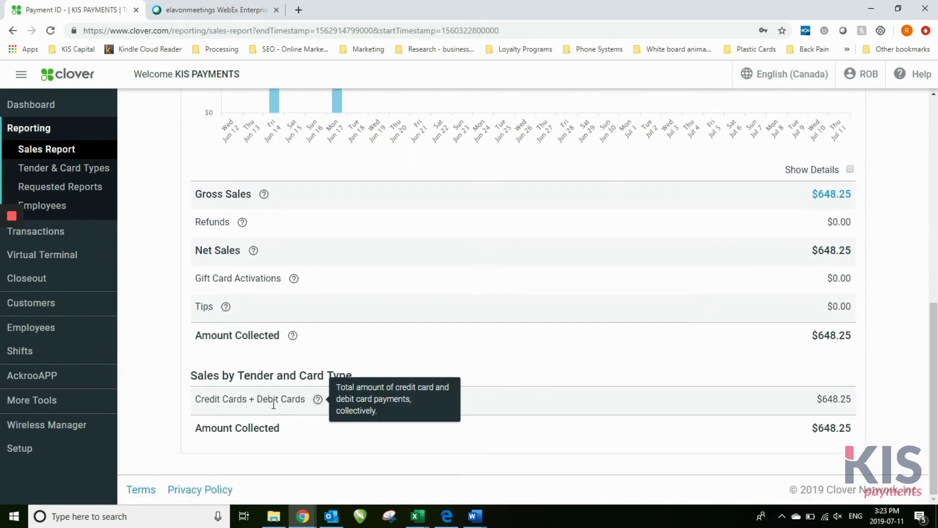
left_click_drag(934, 374, 934, 172)
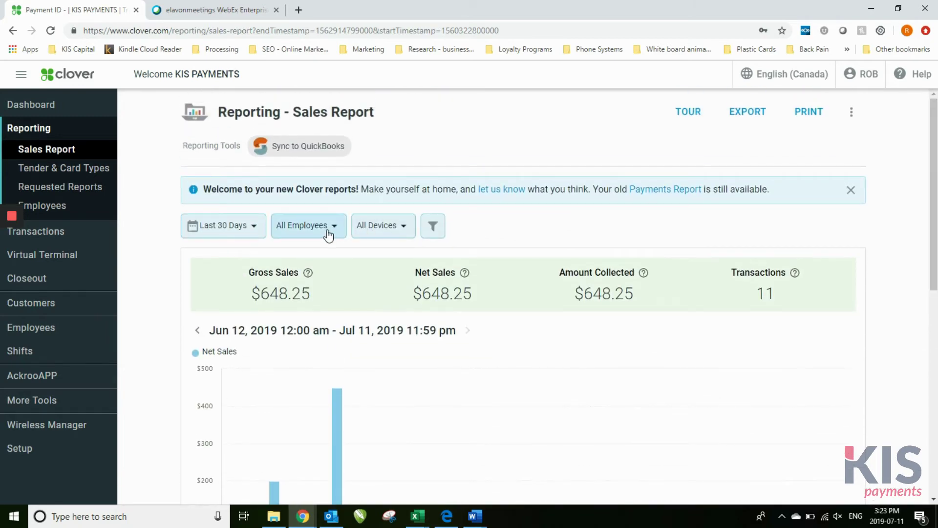
left_click_drag(933, 194, 924, 359)
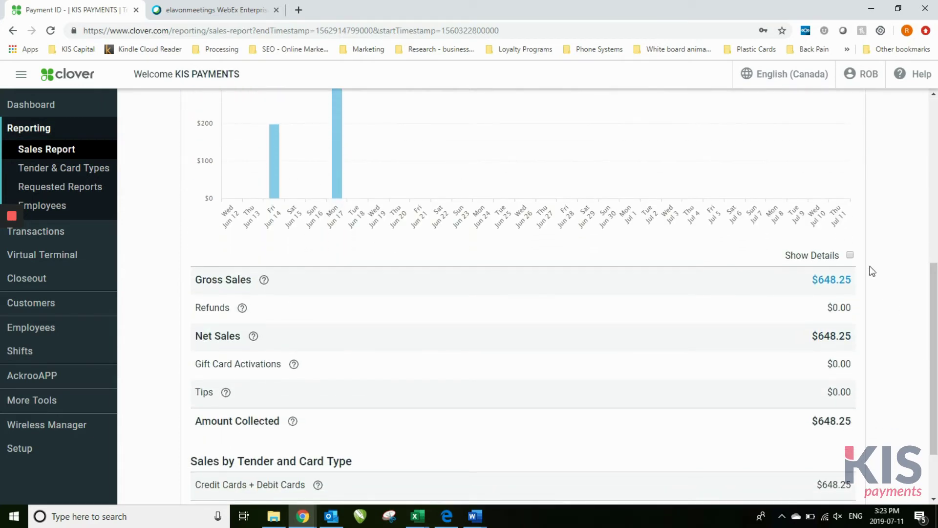
left_click(851, 255)
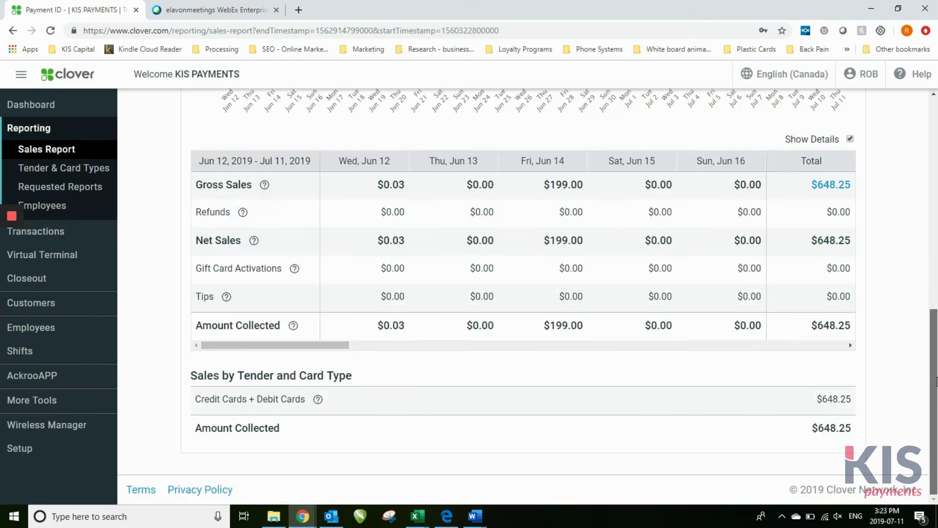
scroll(587, 255, "up", 10)
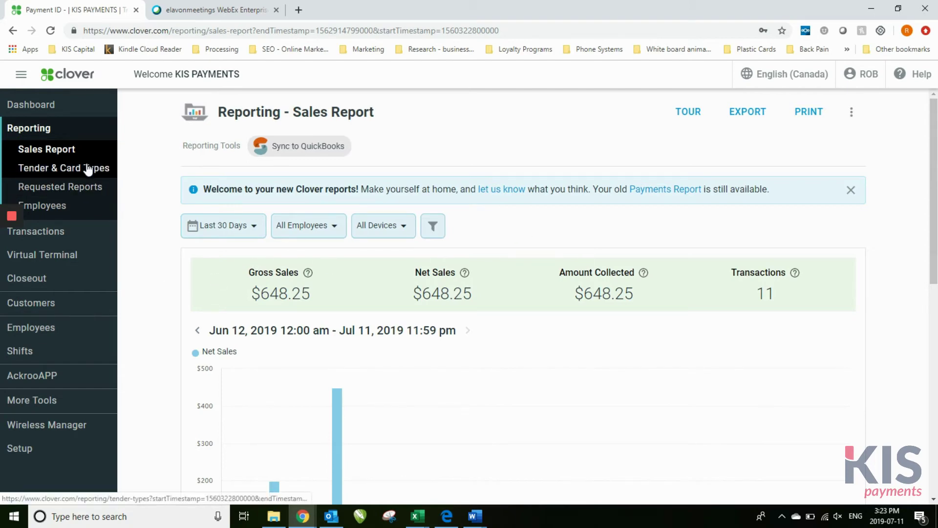
Step: Change the Sales Report range to Last 3 Months (Apr 11 – Jul 11, 2019) and review the weekly breakdown
left_click(227, 224)
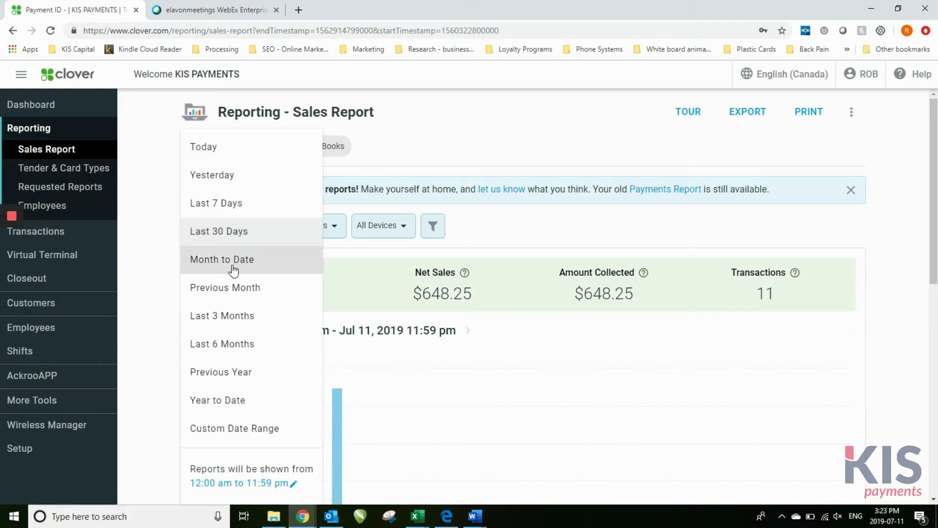
left_click(234, 323)
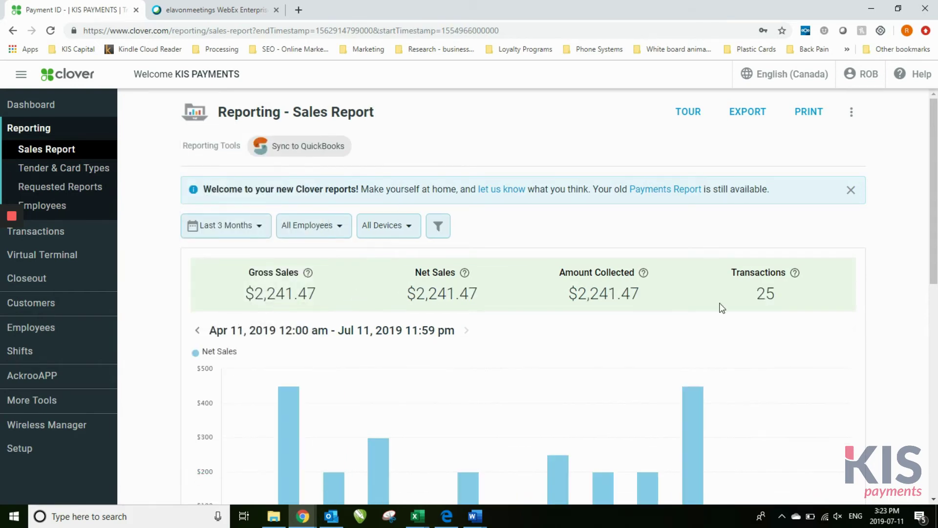
scroll(722, 308, "down", 8)
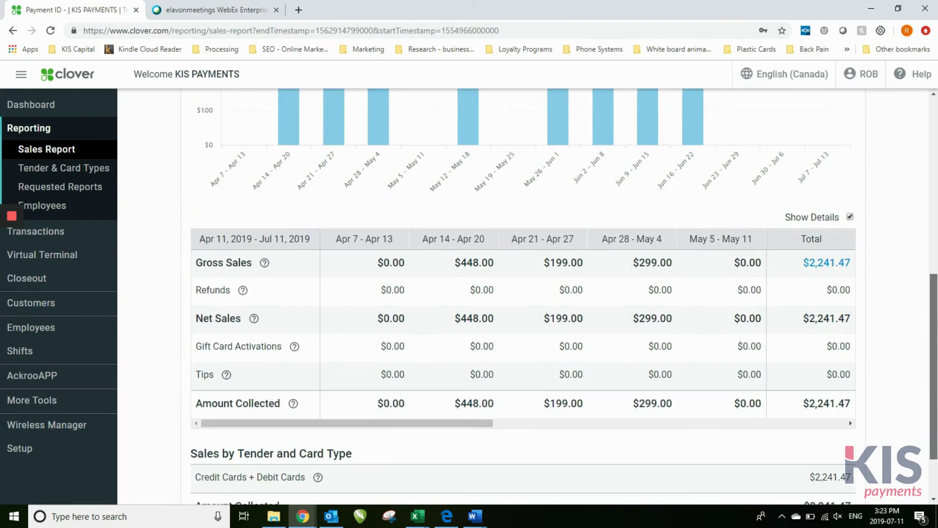
scroll(523, 293, "down", 2)
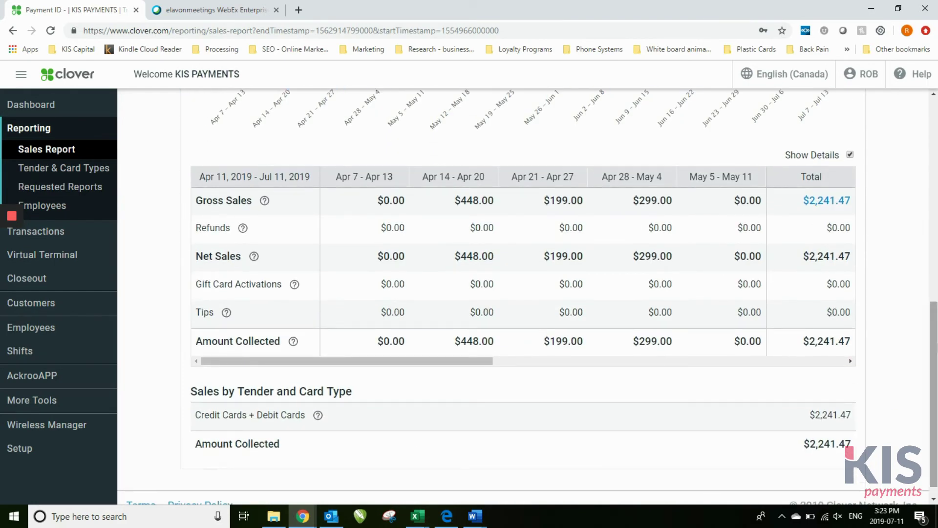
left_click_drag(447, 360, 354, 362)
scroll(354, 361, "down", 1)
scroll(354, 362, "up", 1)
scroll(560, 182, "up", 9)
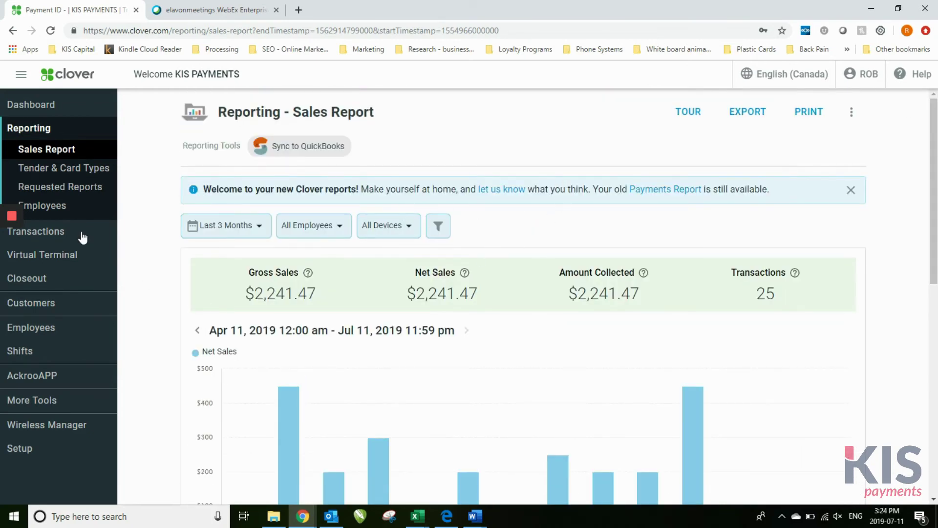
Step: Review the Tender & Card Types report's chart and tender table, then open the Employees report
left_click(54, 167)
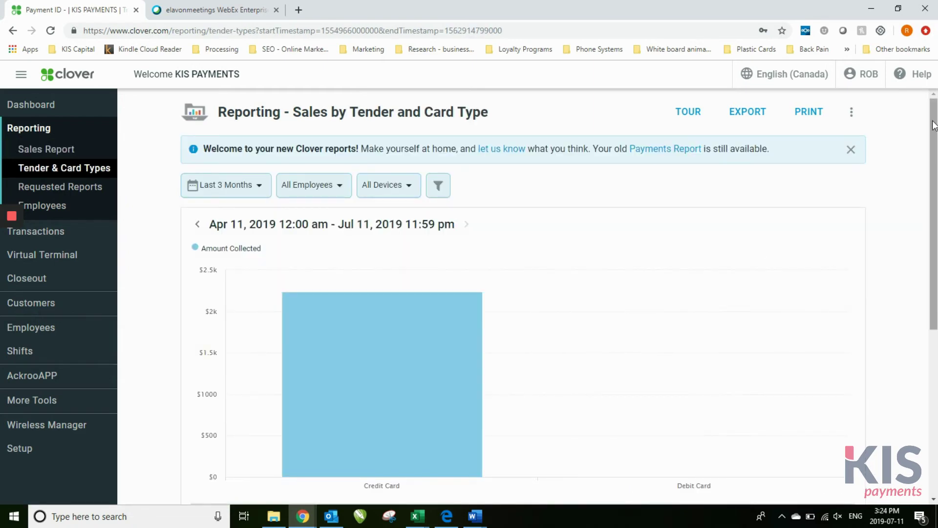
left_click_drag(934, 125, 934, 143)
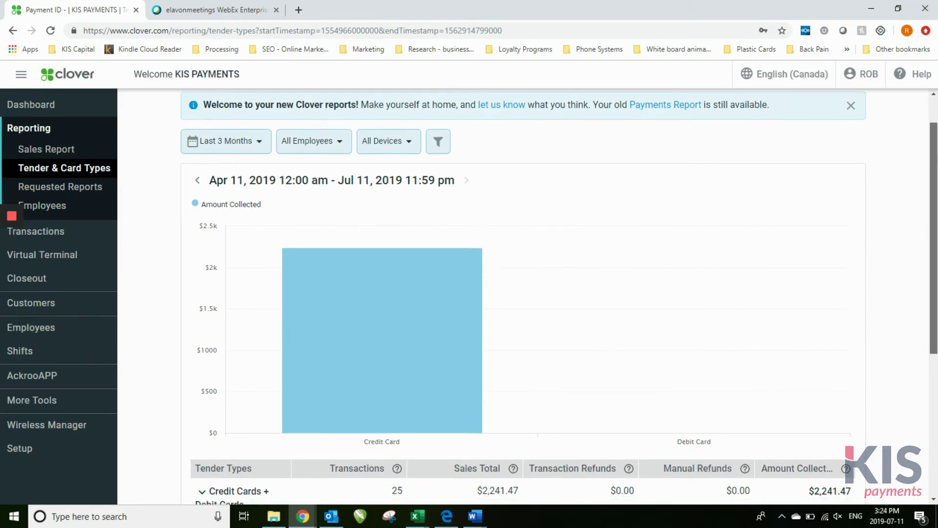
scroll(937, 152, "up", 1)
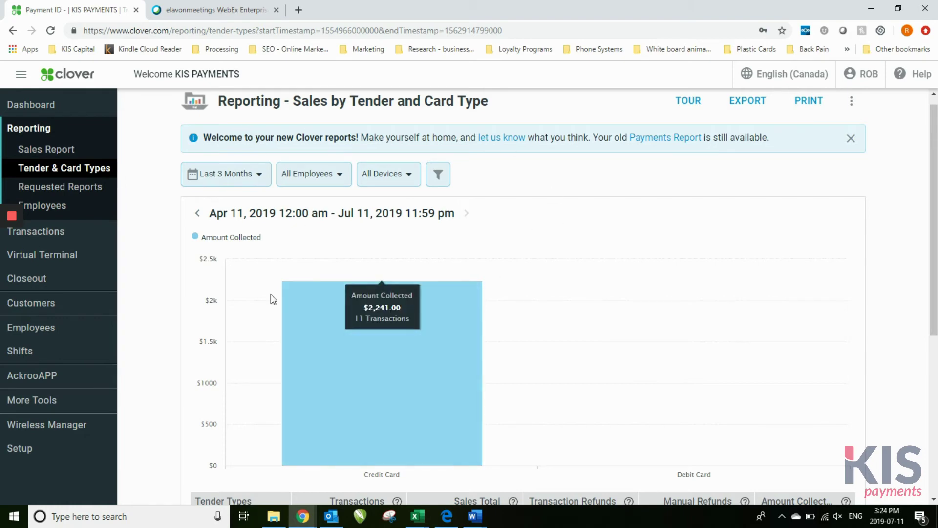
mouse_move(399, 361)
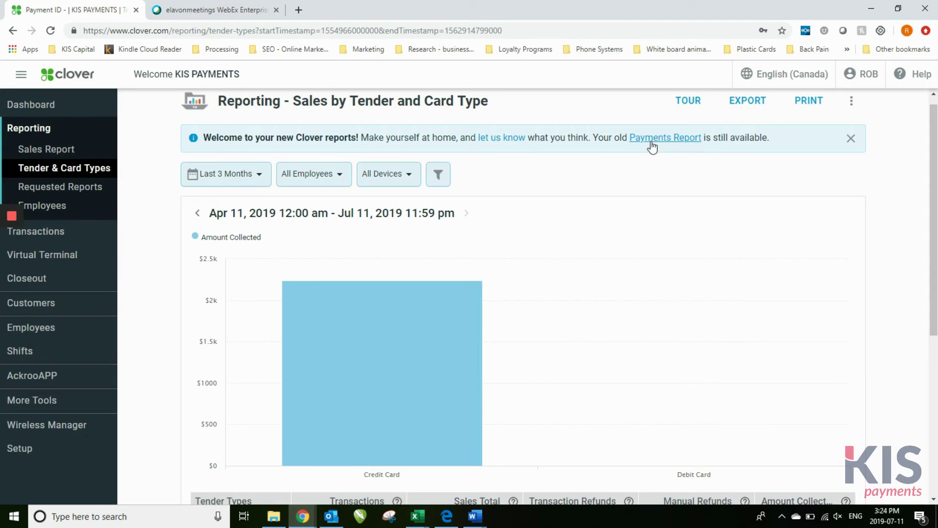
left_click_drag(931, 168, 931, 326)
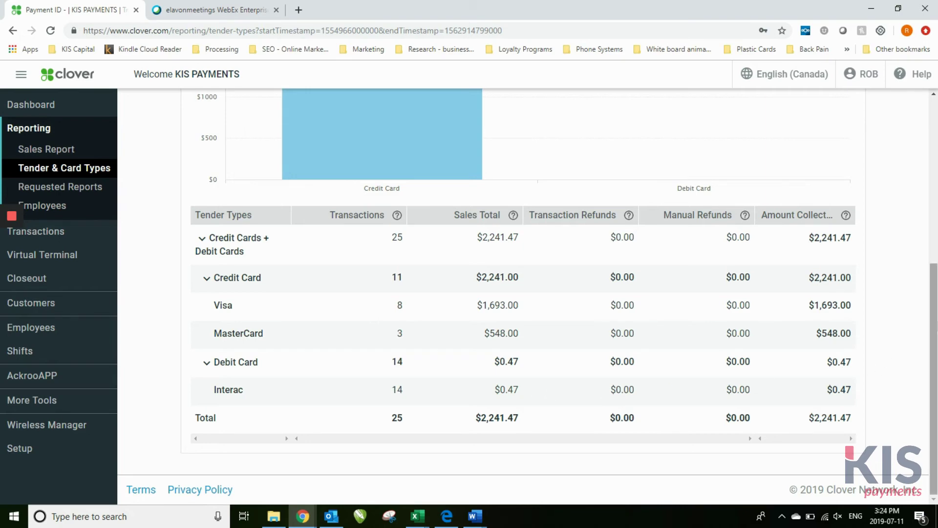
scroll(933, 377, "up", 6)
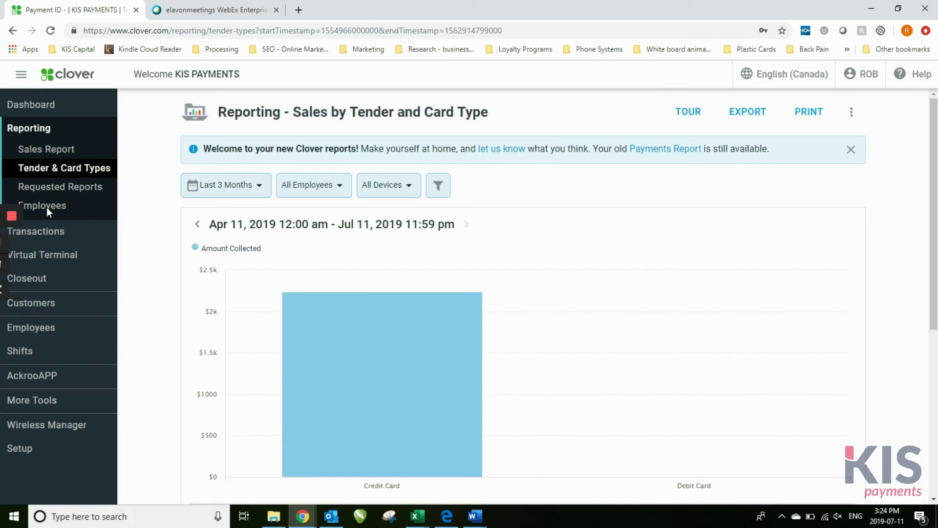
left_click(77, 204)
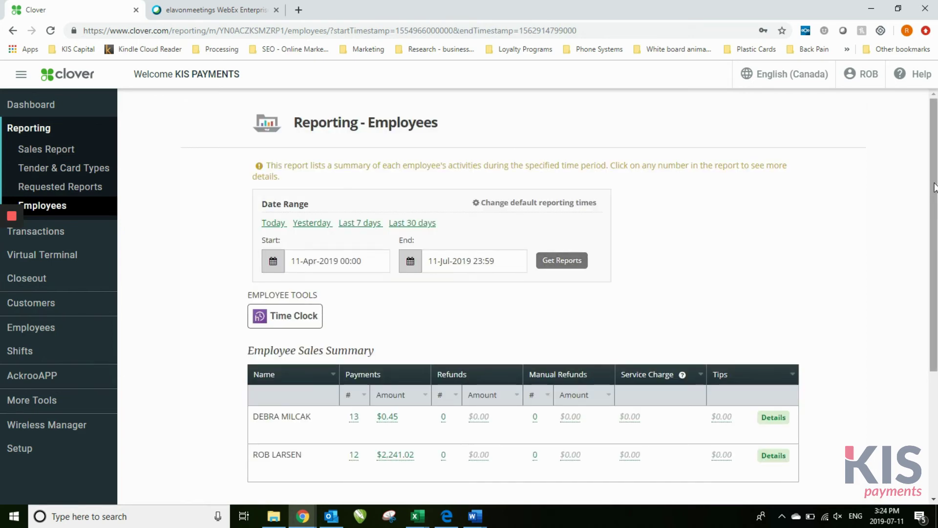
Step: Review the Employee Sales Summary for Apr 11 – Jul 11, 2019, then go back to the Sales Report
scroll(438, 313, "down", 1)
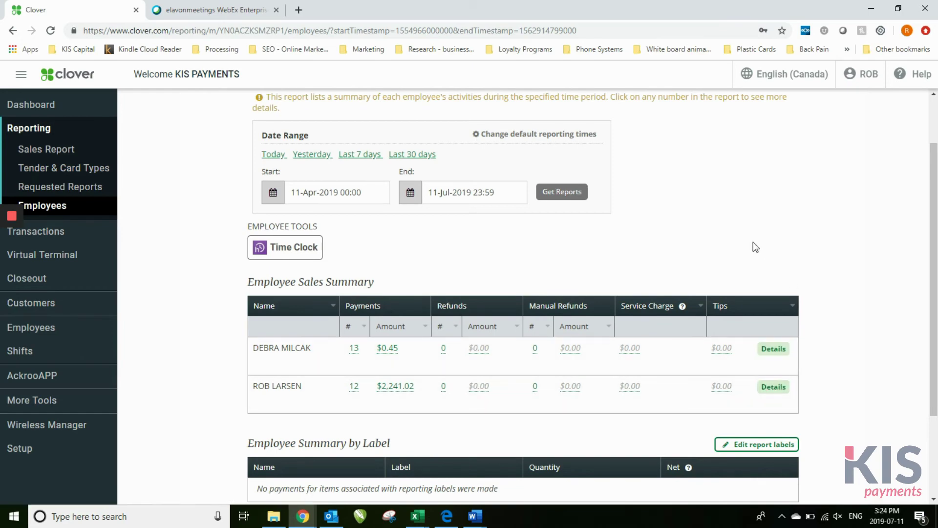
left_click_drag(934, 194, 935, 148)
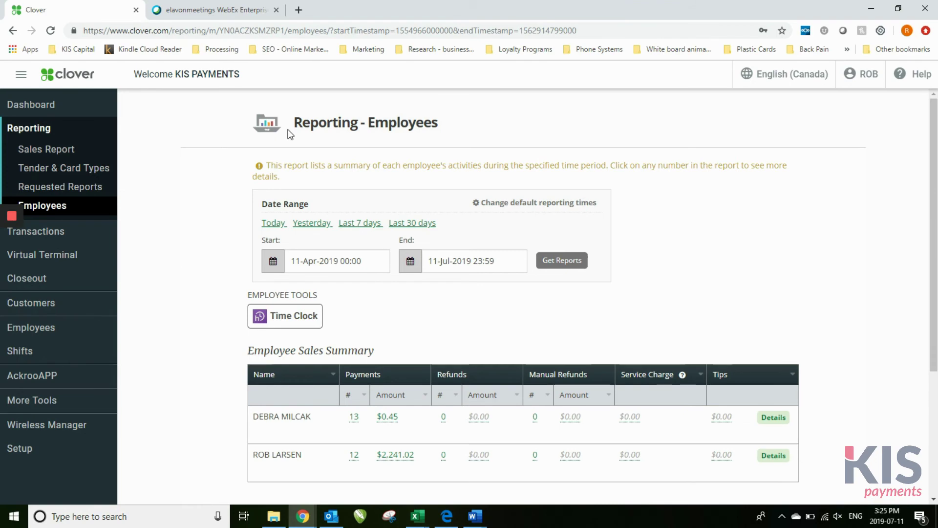
left_click(41, 150)
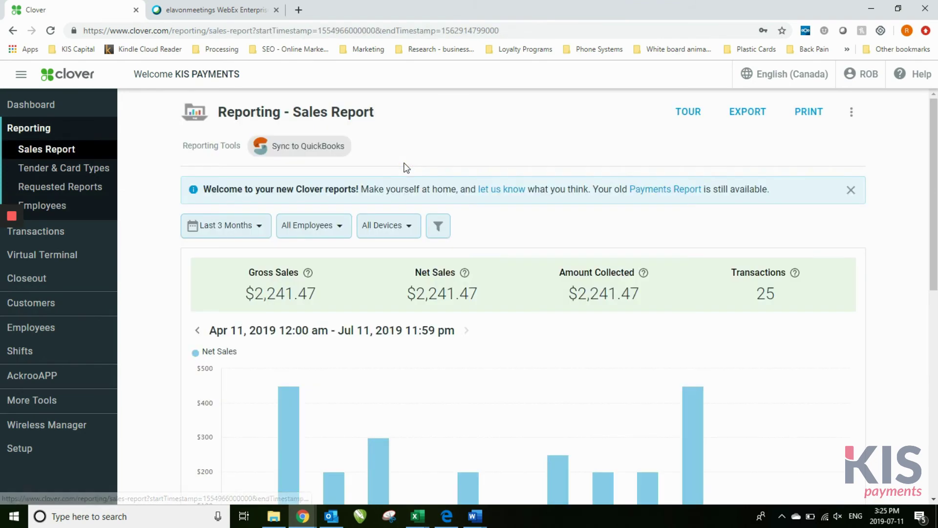
Step: Check the device filter list and close it, keeping All Devices selected
left_click(394, 234)
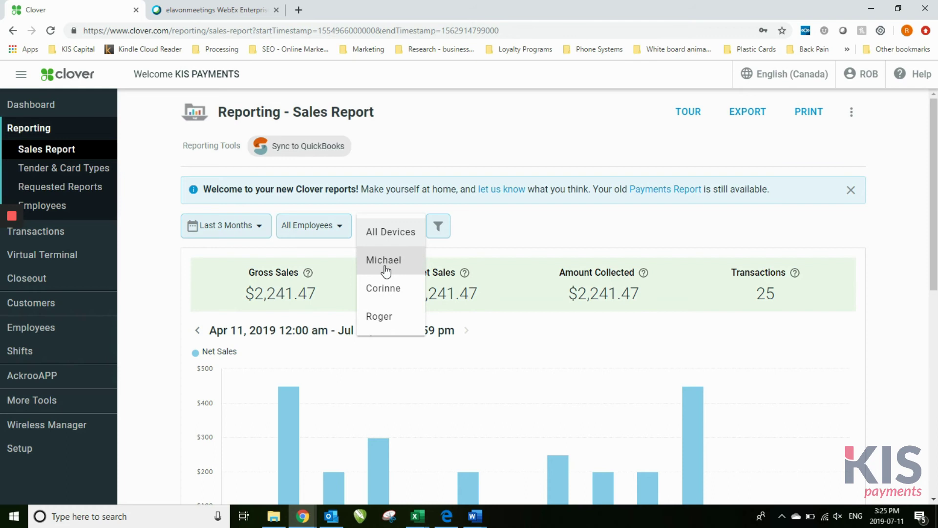
left_click(499, 241)
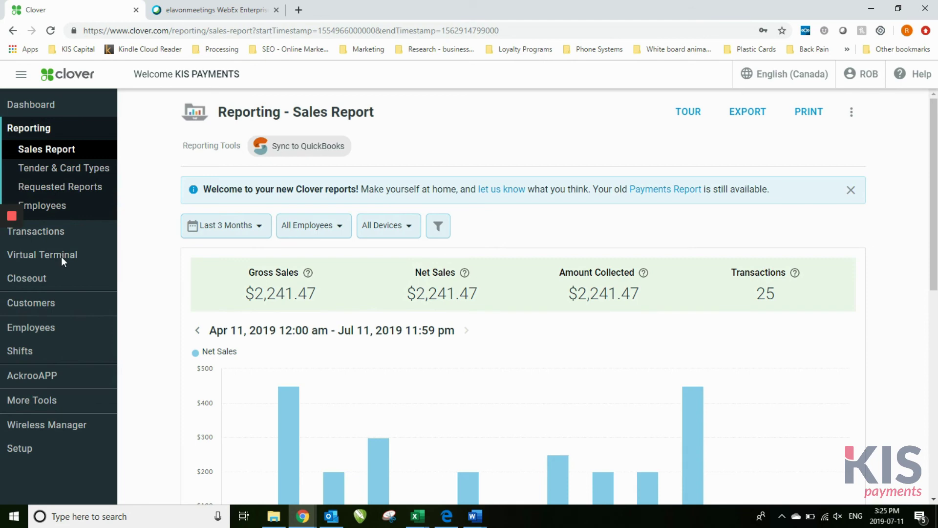
Step: Unlock the Virtual Terminal with the saved account password and start a new payment form
left_click(76, 261)
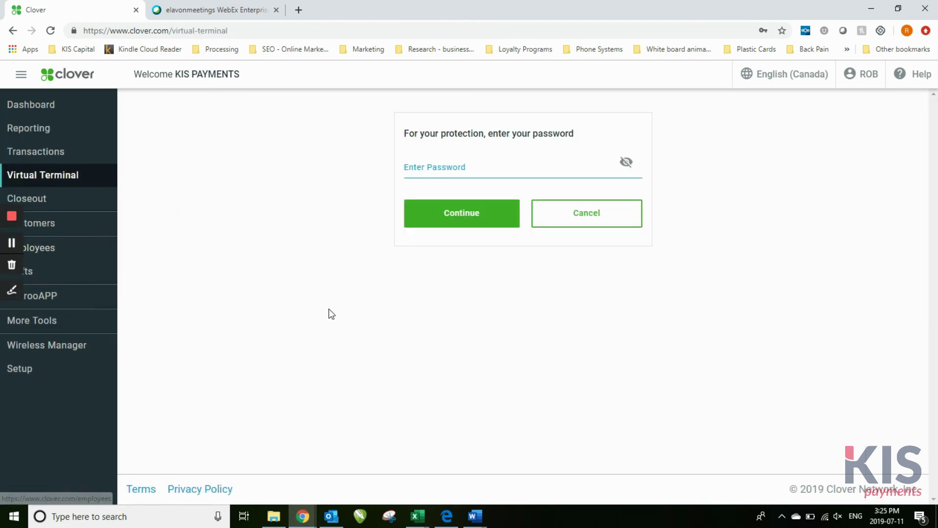
left_click(445, 169)
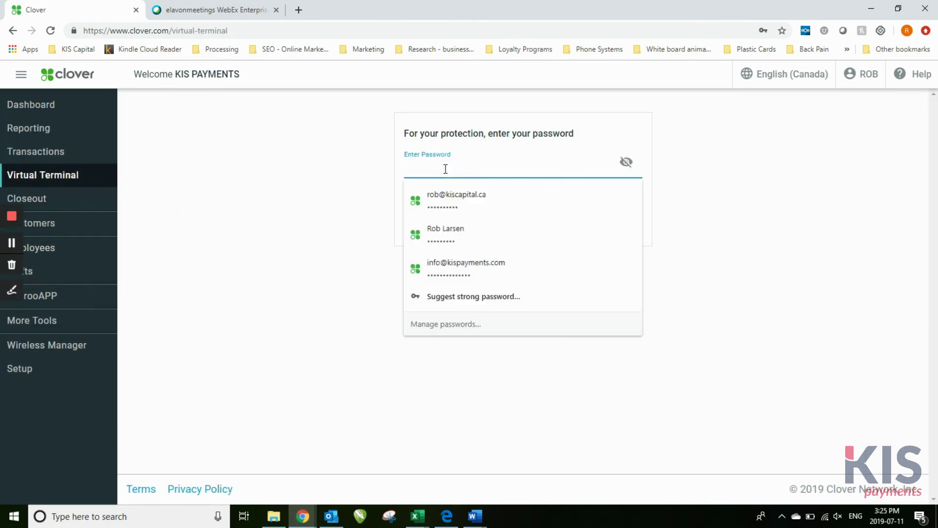
left_click(461, 264)
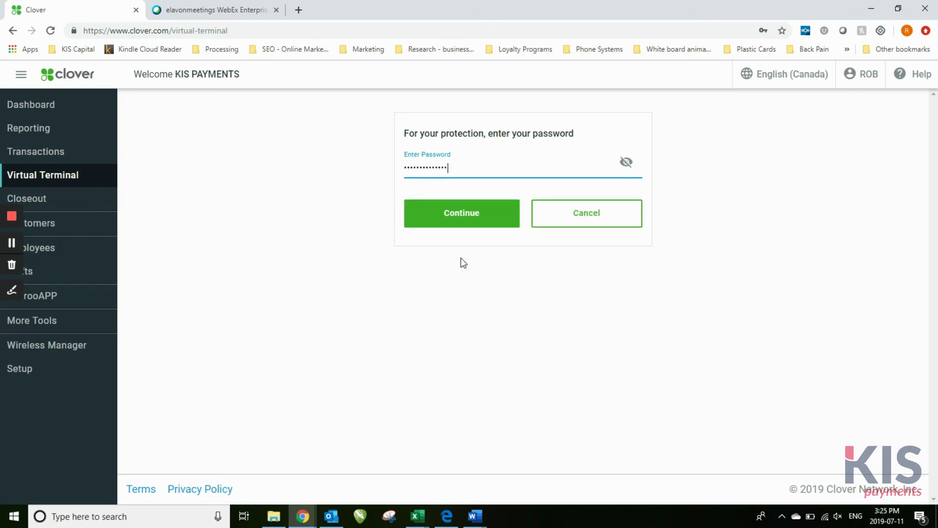
left_click(472, 220)
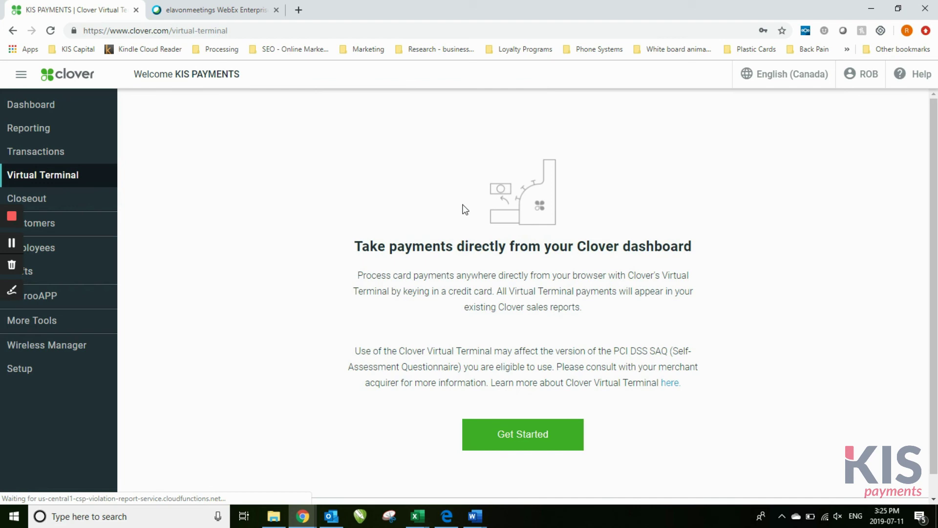
left_click(509, 438)
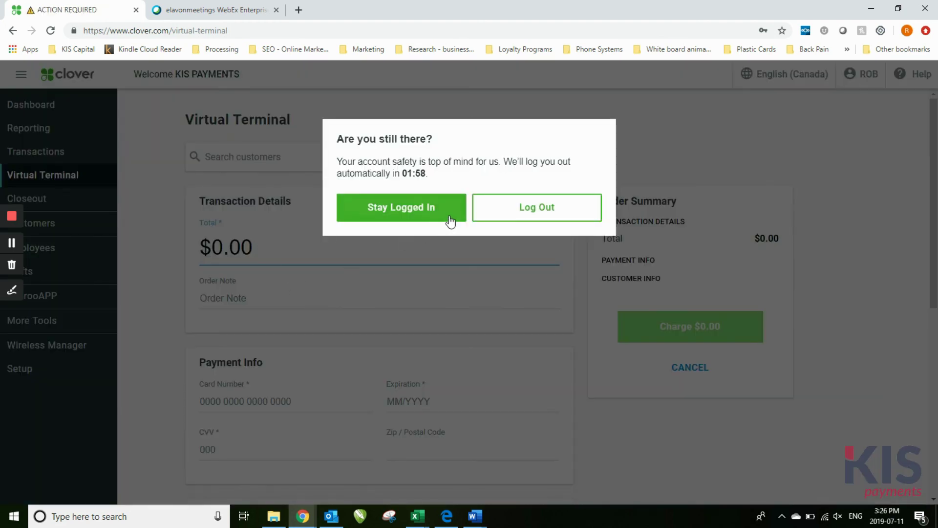
left_click(449, 215)
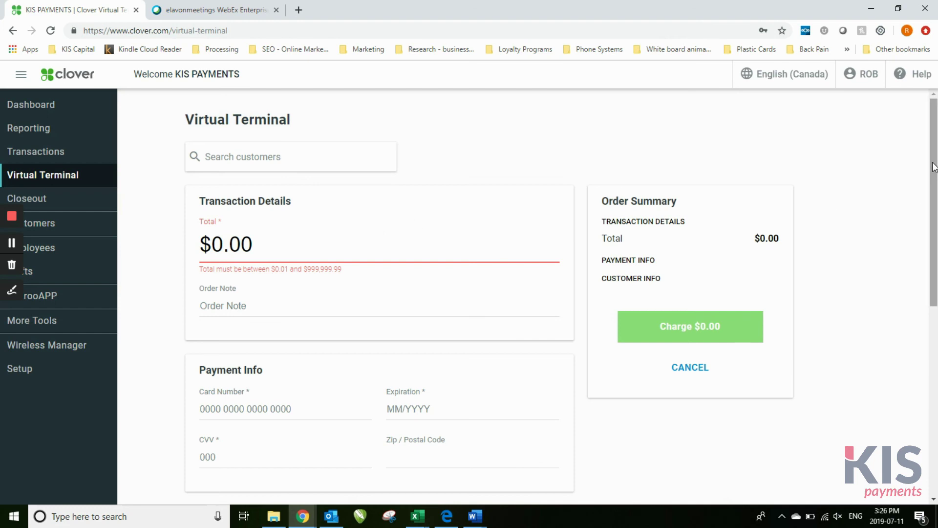
left_click_drag(934, 167, 936, 147)
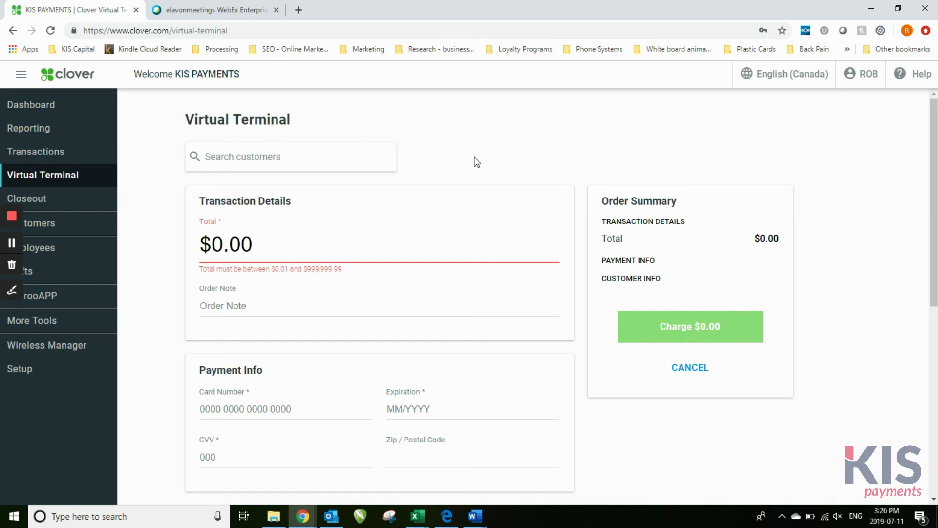
left_click(313, 248)
type("25")
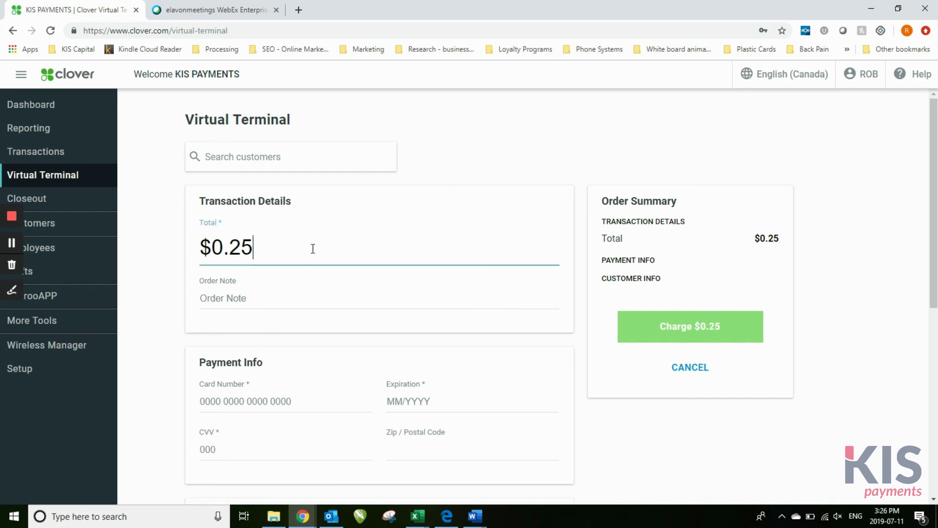
type("0.00")
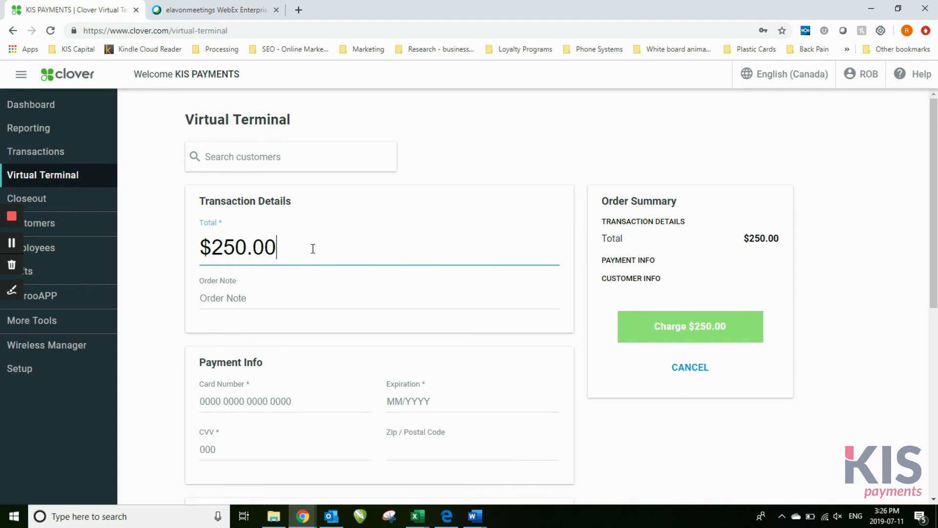
left_click(282, 308)
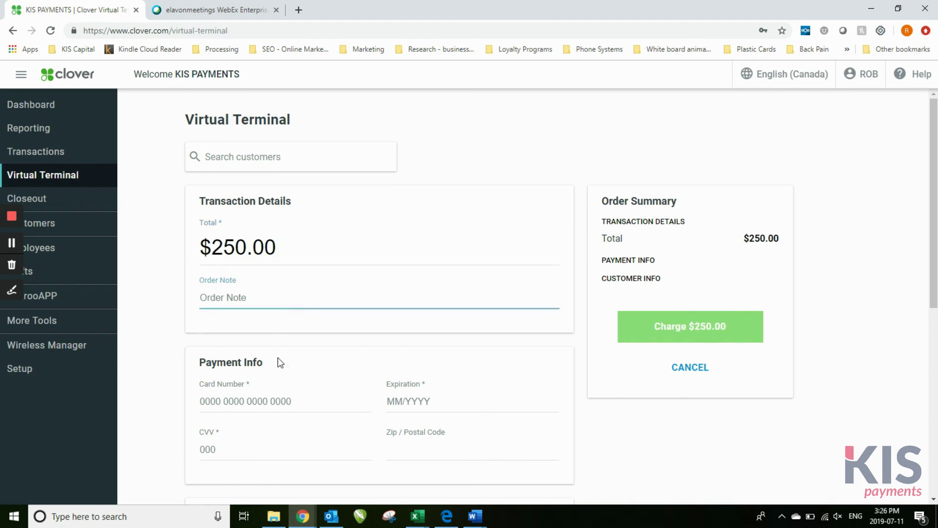
left_click(277, 398)
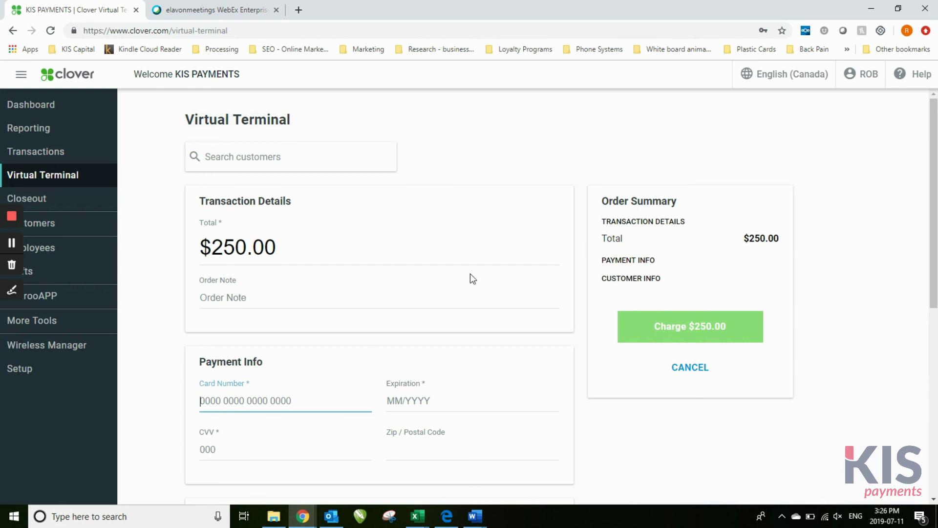
left_click(302, 252)
key("BackSpace")
key("BackSpace")
key("BackSpace")
key("BackSpace")
key("BackSpace")
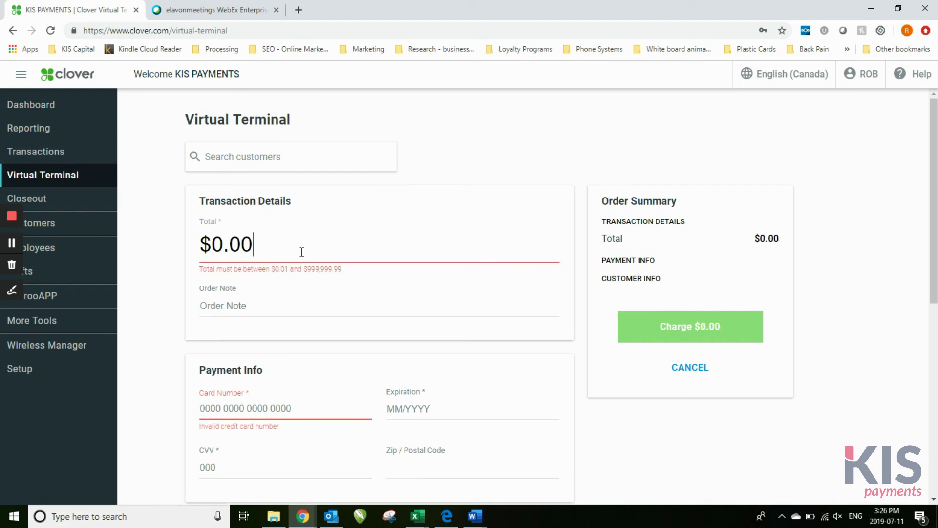